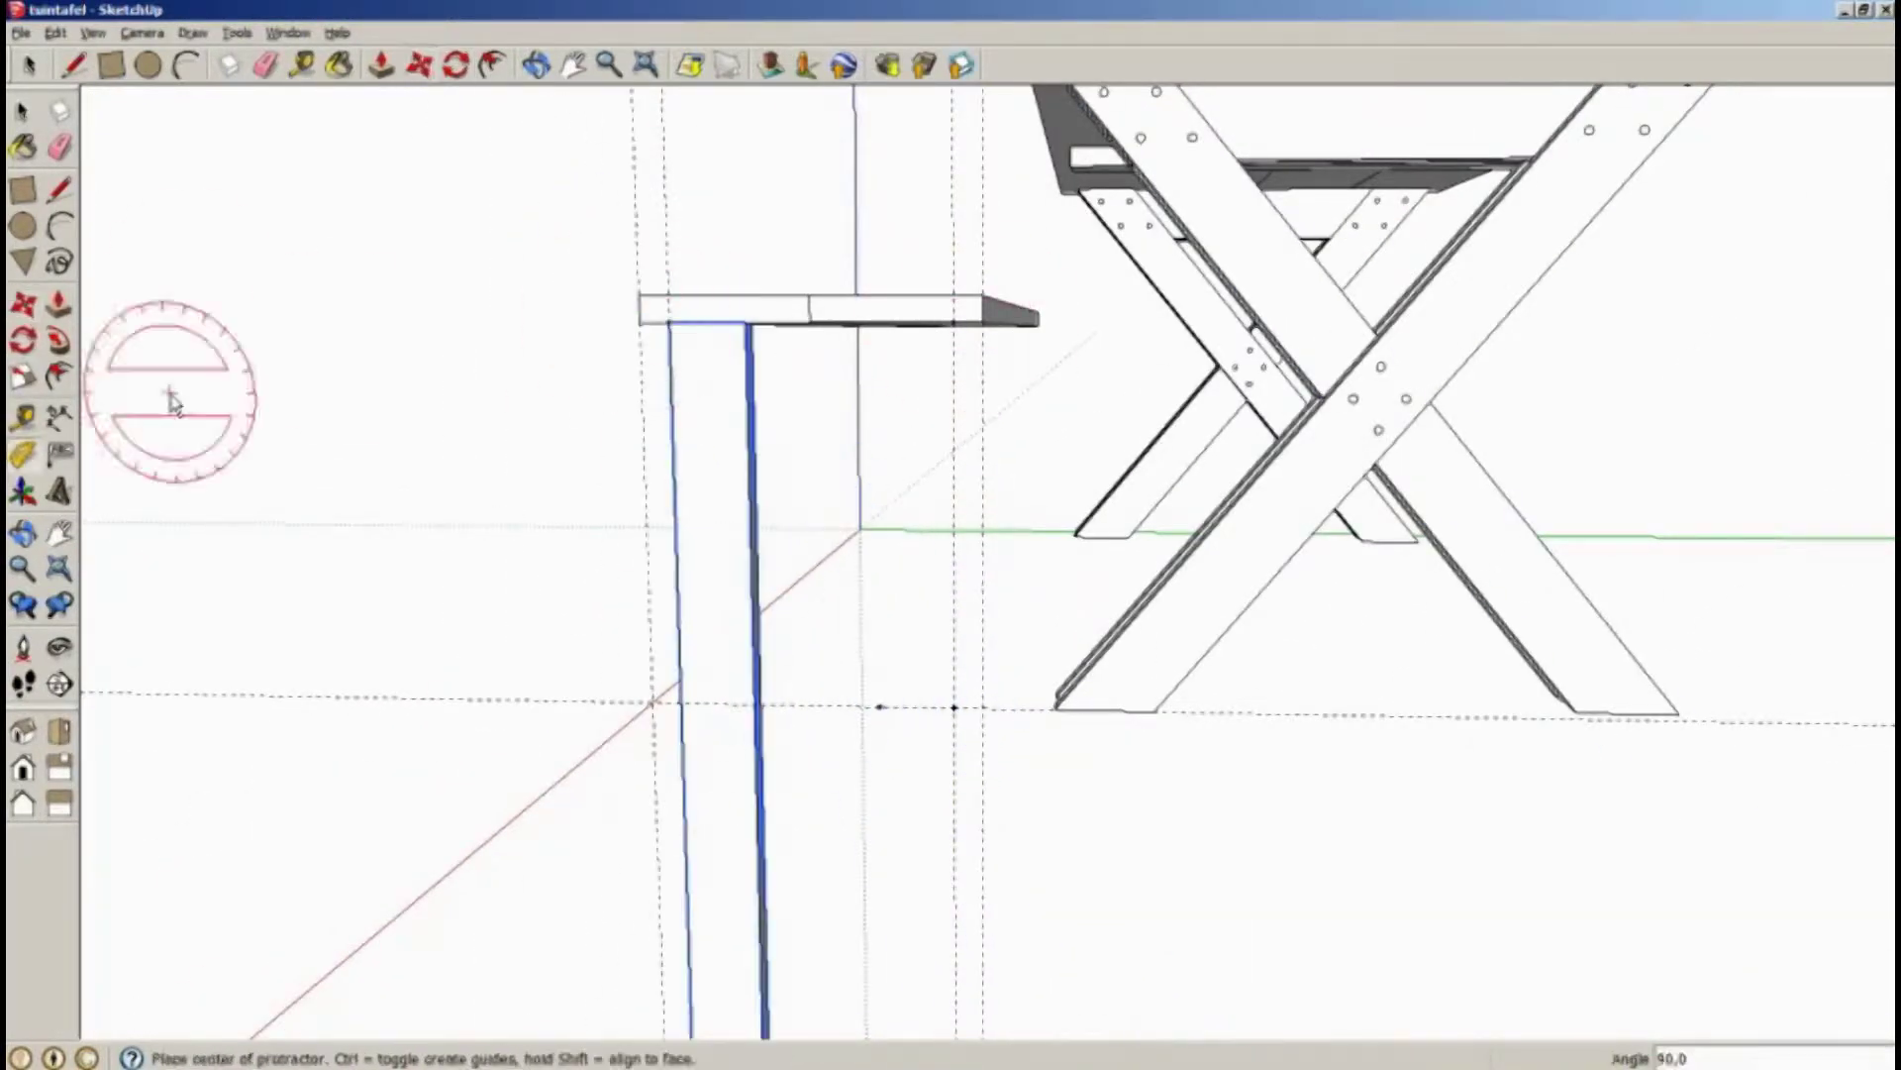
Step: Delete all guide lines from the model and orbit around the X-shaped leg assemblies
{"action": "left_click", "coordinate": [54, 33]}
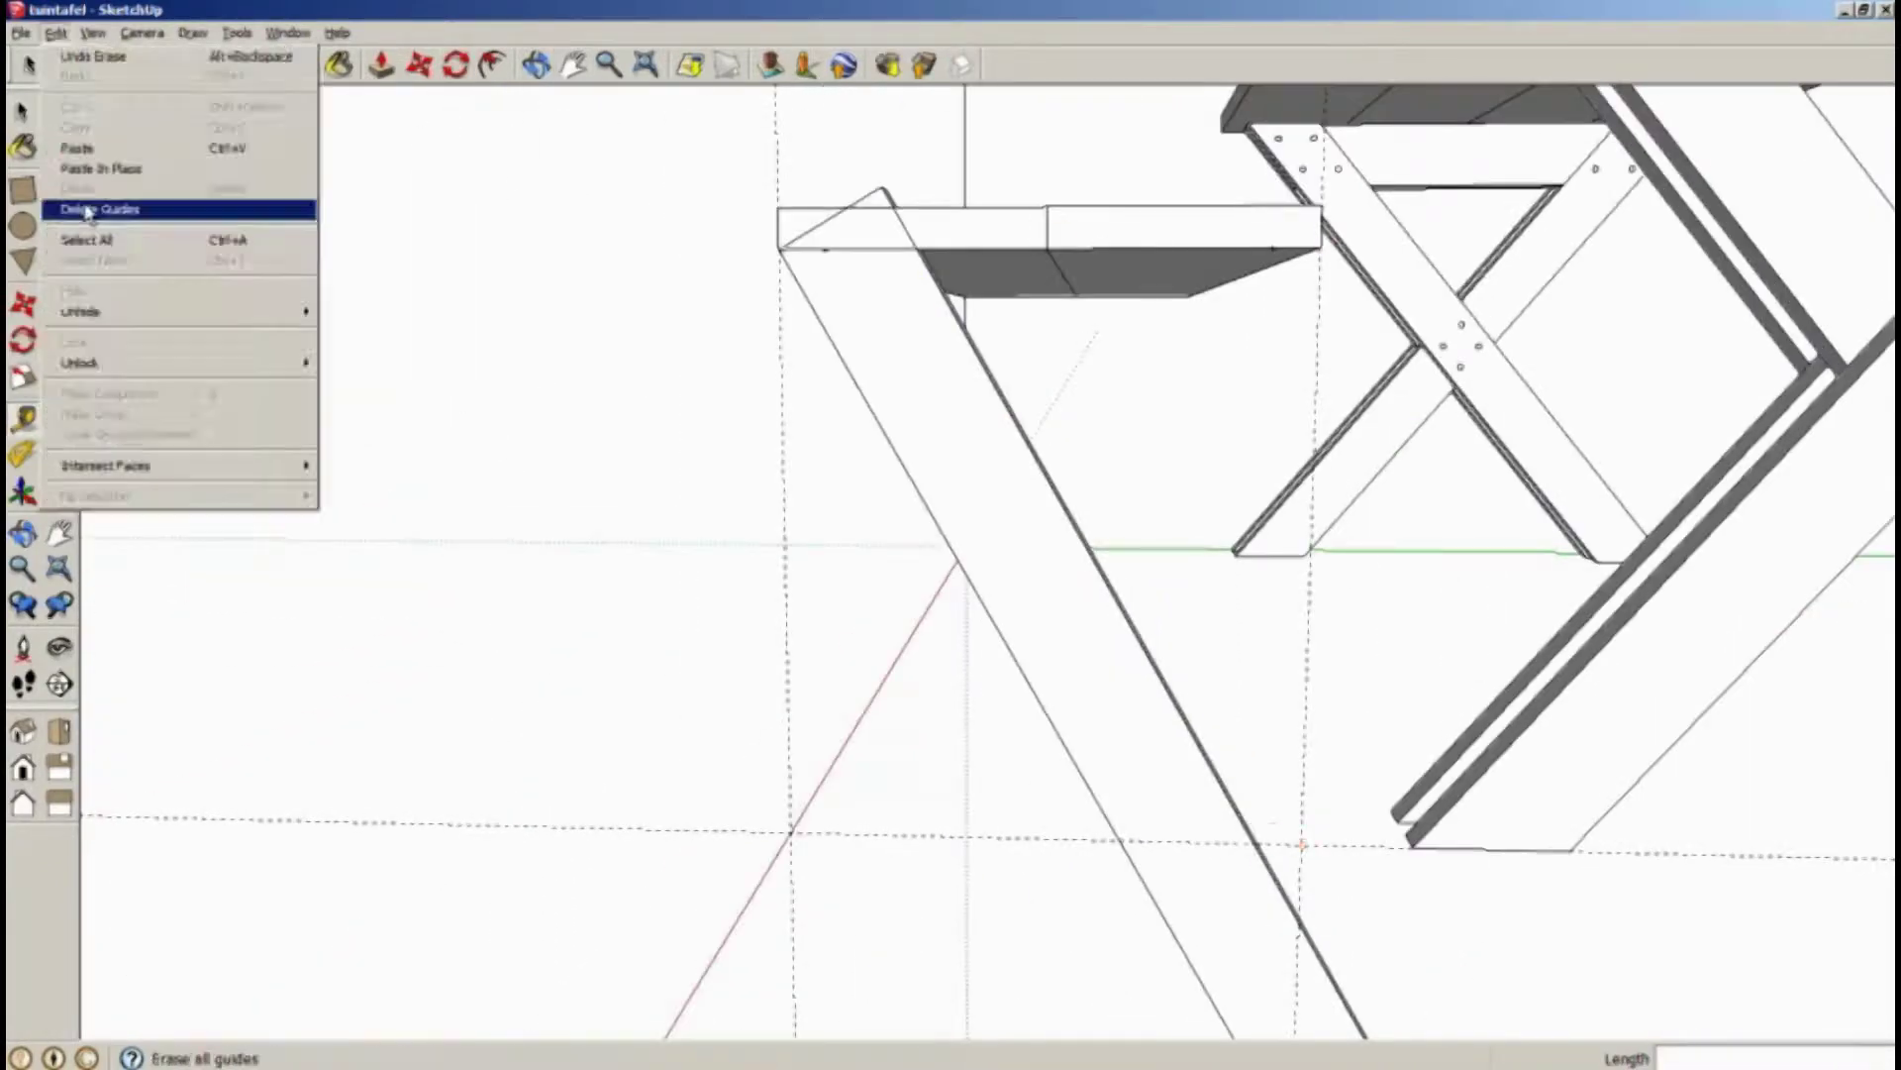
{"action": "left_click", "coordinate": [88, 211]}
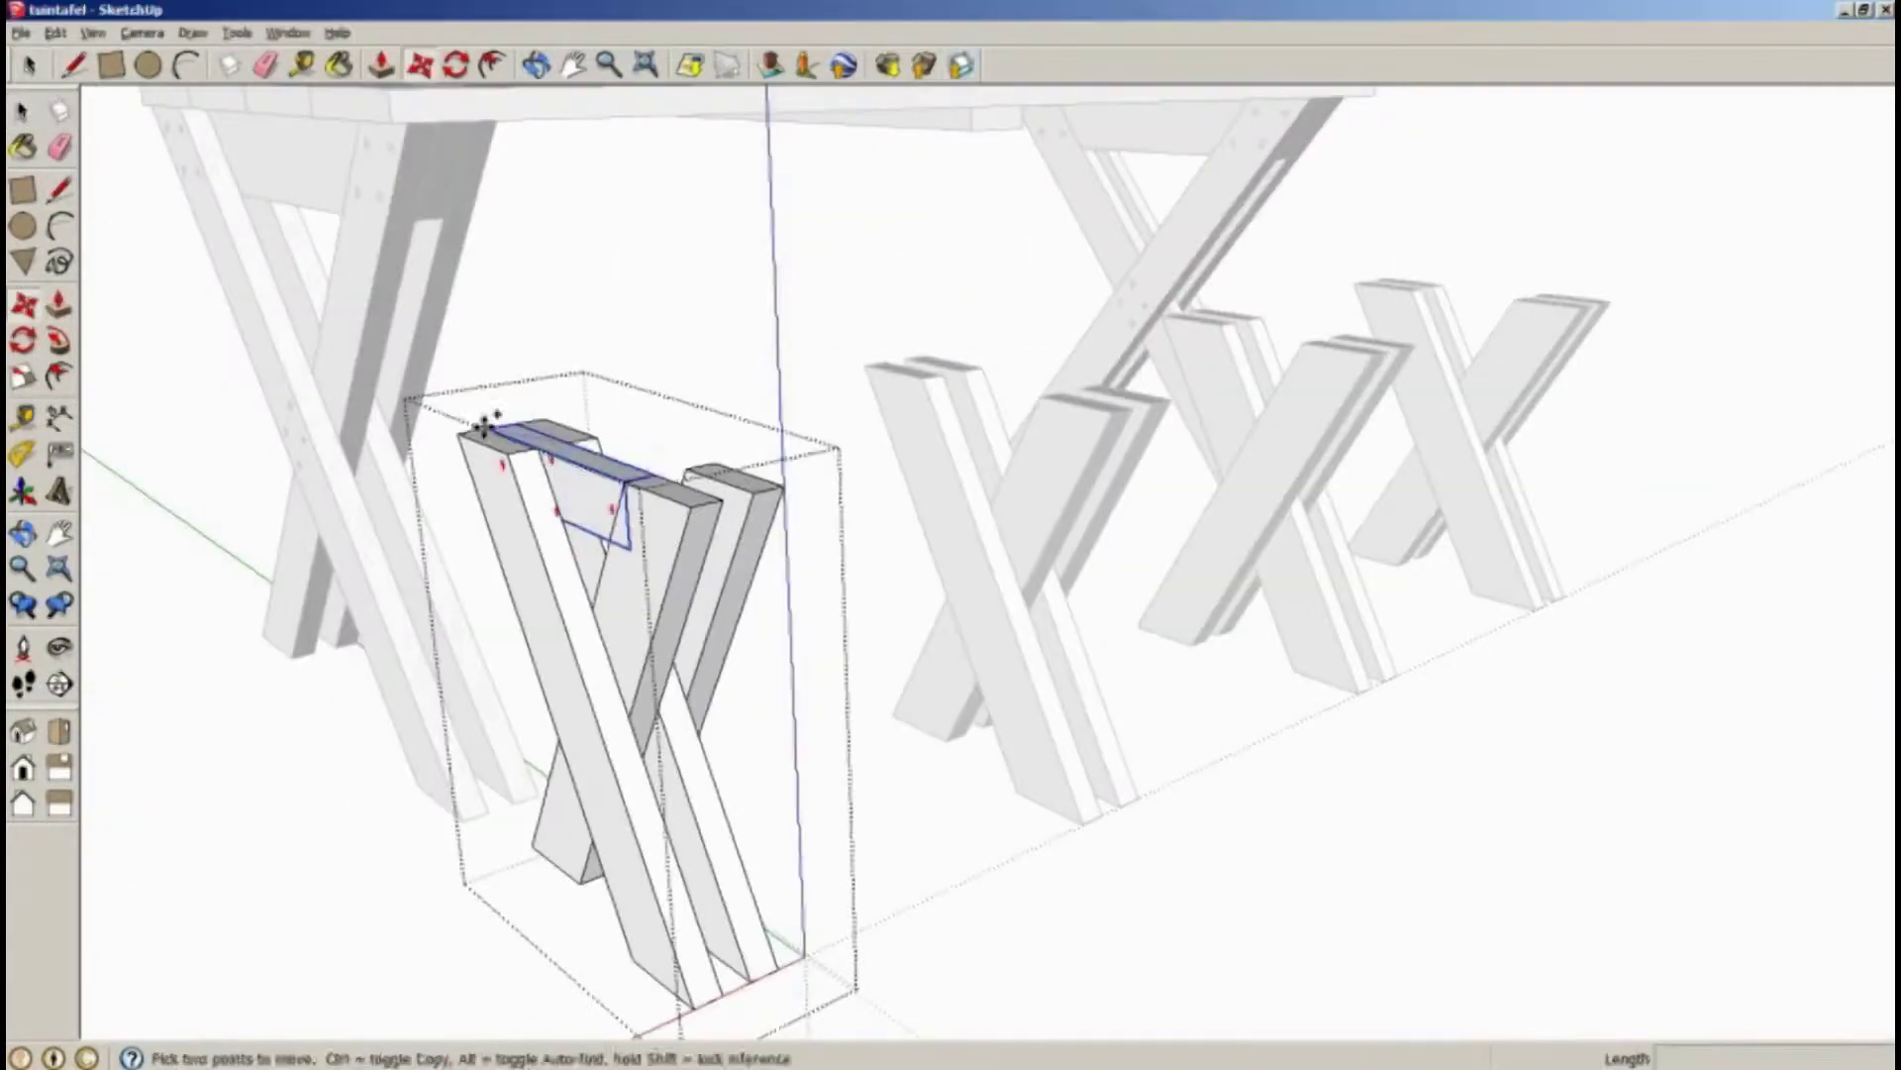
{"action": "middle_click_drag", "start_coordinate": [884, 367], "coordinate": [1312, 369]}
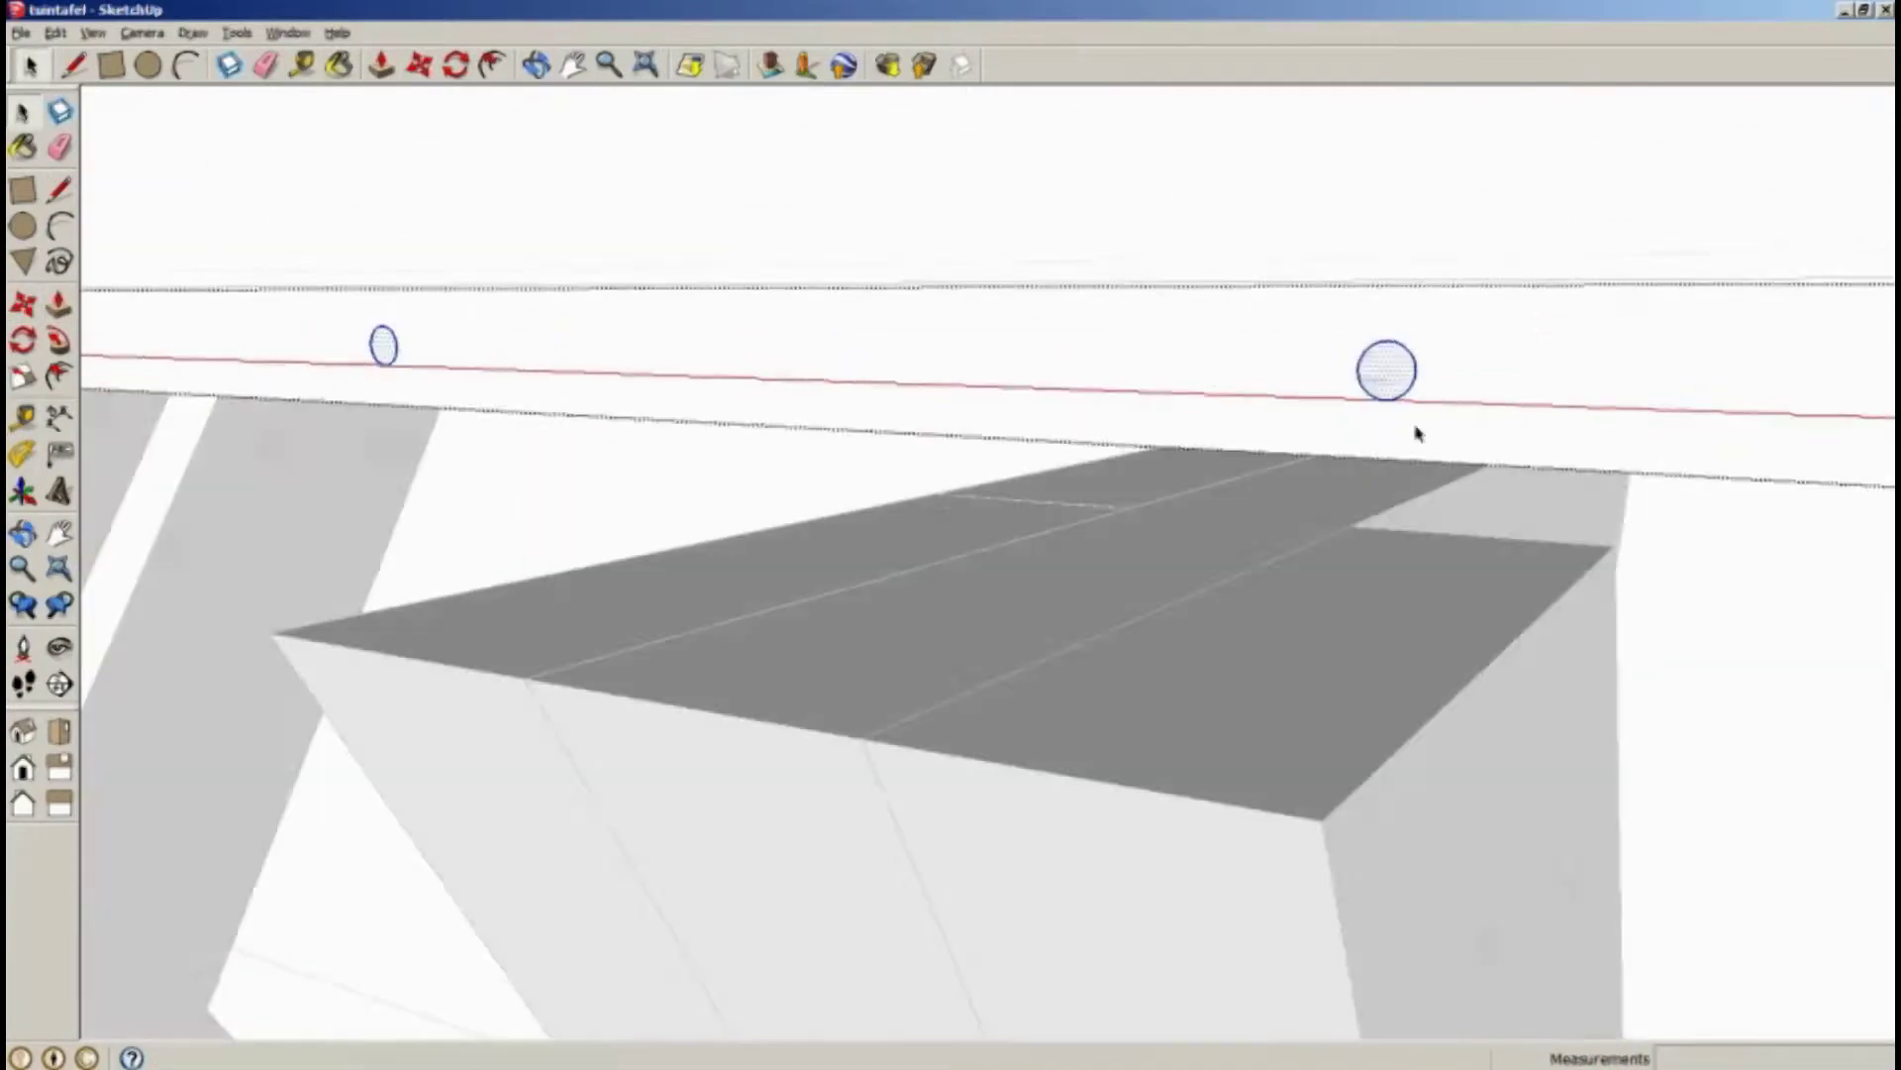
Step: Push/Pull a bolt-hole circle into a cylindrical bolt rod along the seat board's edge
{"action": "key", "text": "p"}
{"action": "middle_click_drag", "start_coordinate": [950, 424], "coordinate": [1037, 591]}
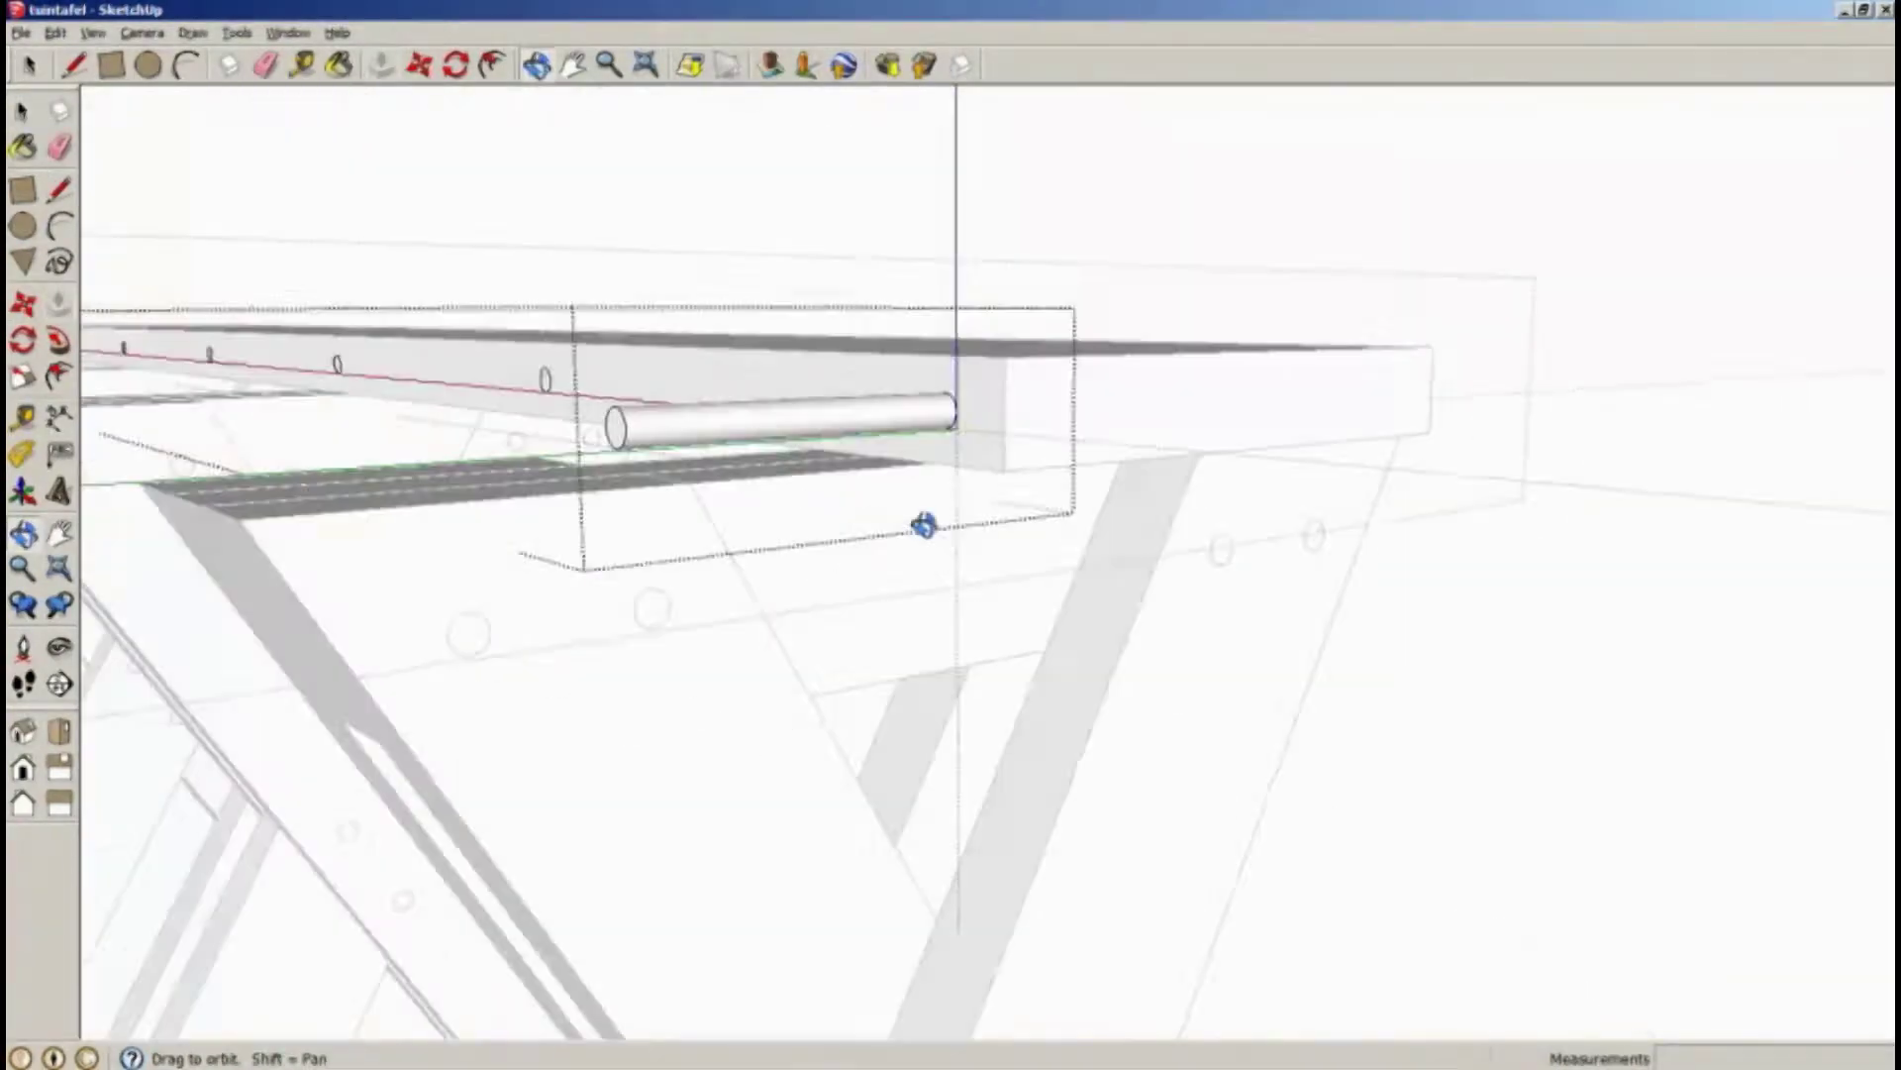